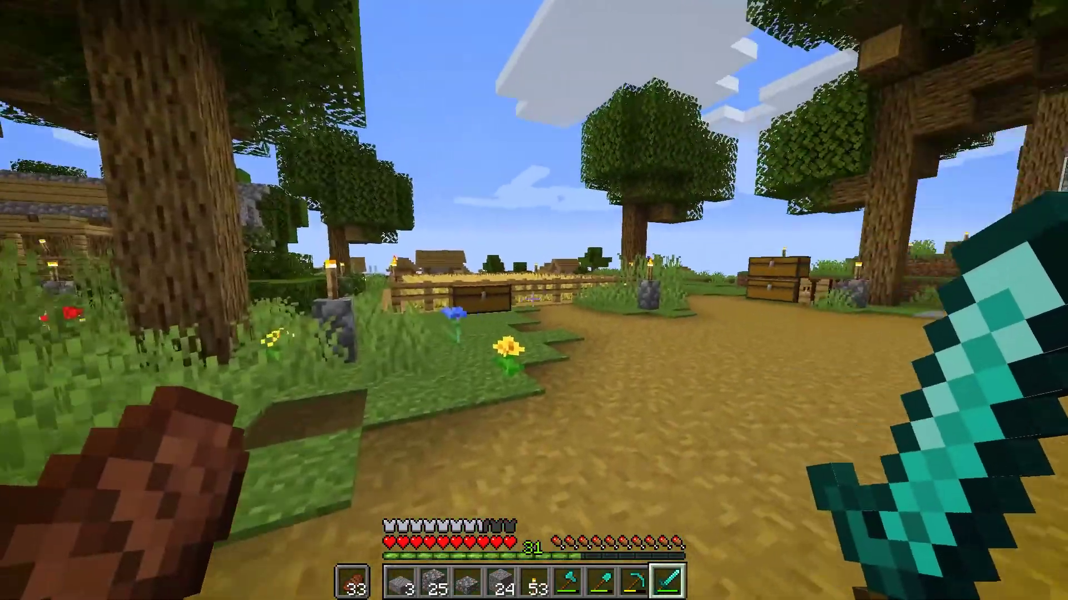
Show the debug overlay, walk toward the village, switch to front-facing third-person, then hide debug
key("F3")
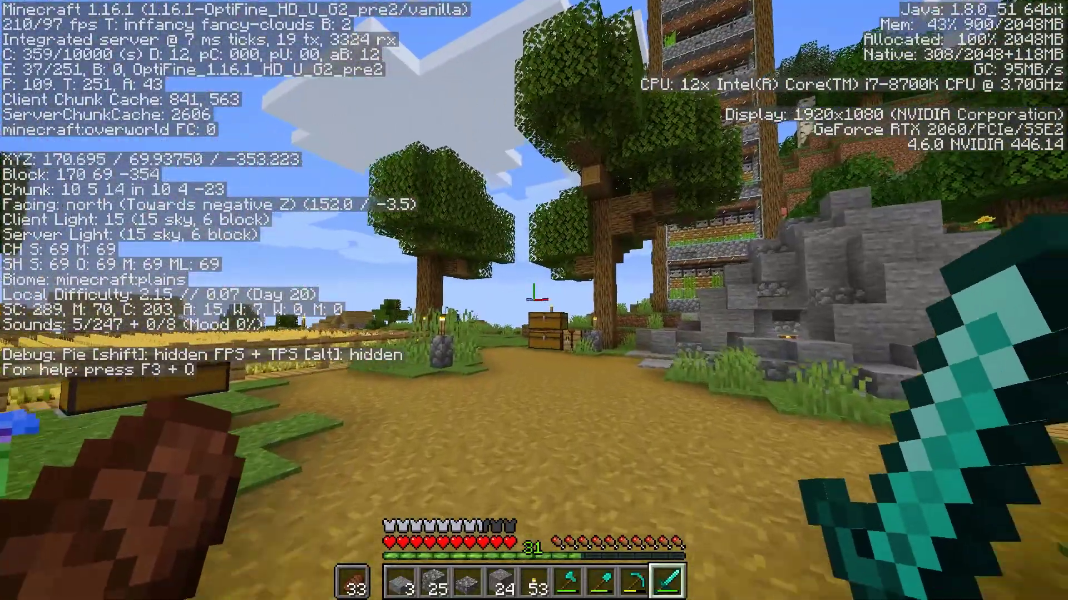
key("w")
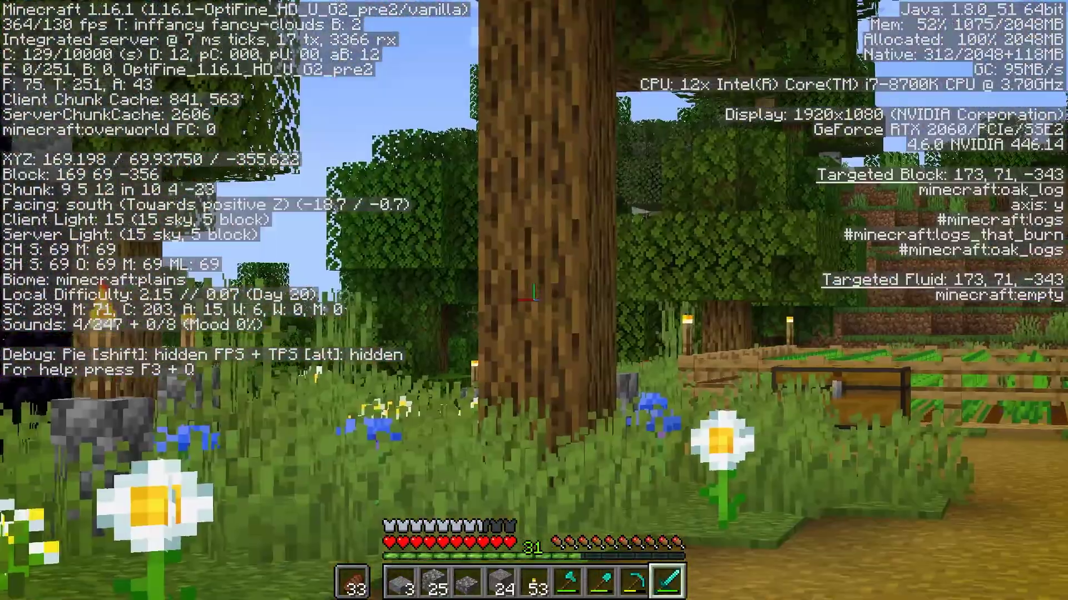
key("w")
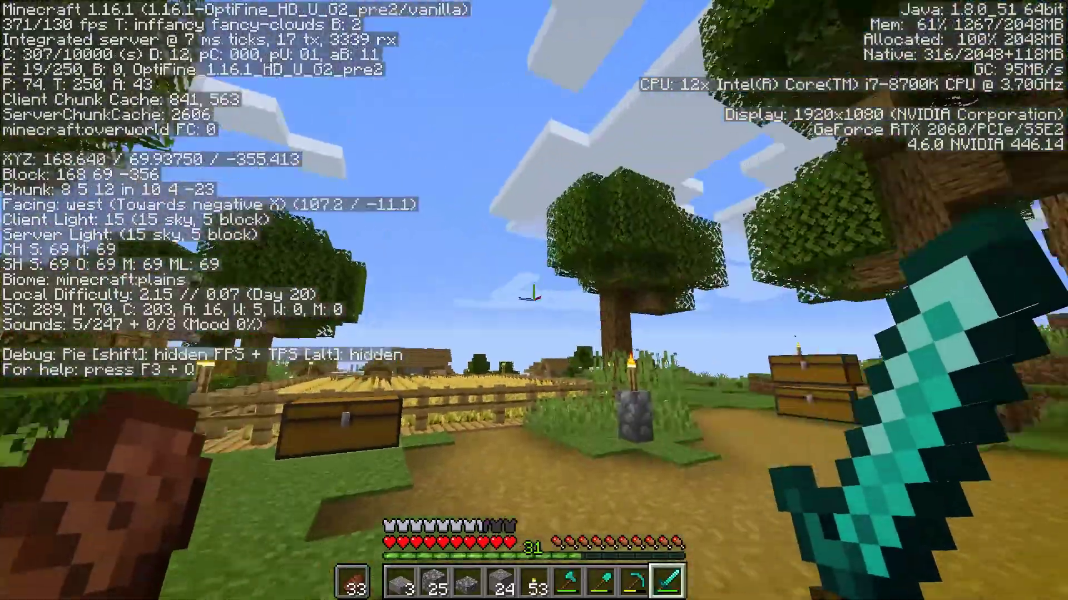
key("F5")
key("F5")
key("w")
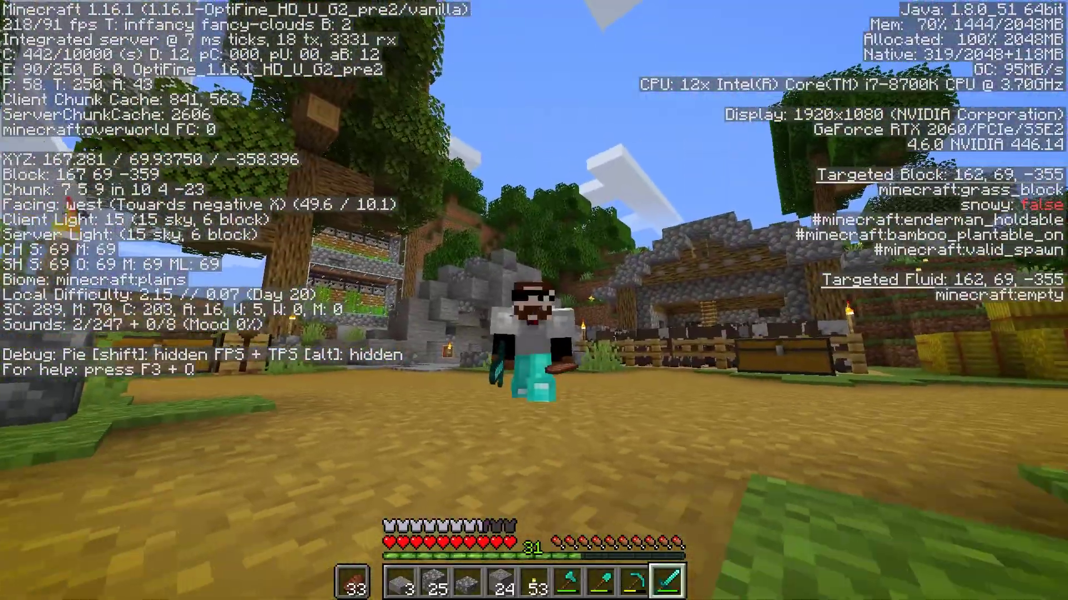
key("F3")
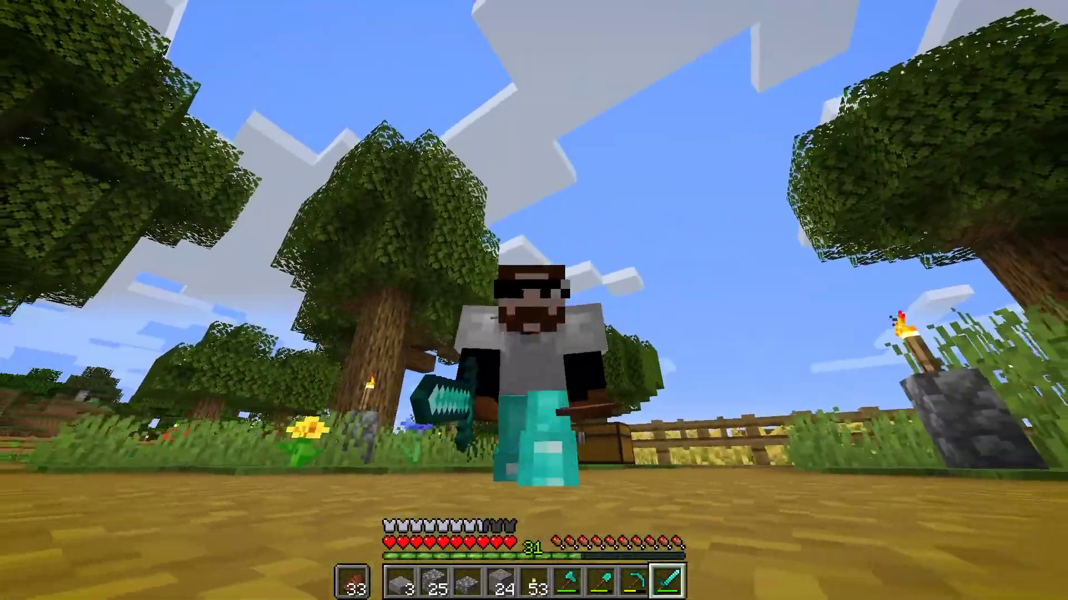
Run along the village path past chests and torches, ending close on the player's face
key("w")
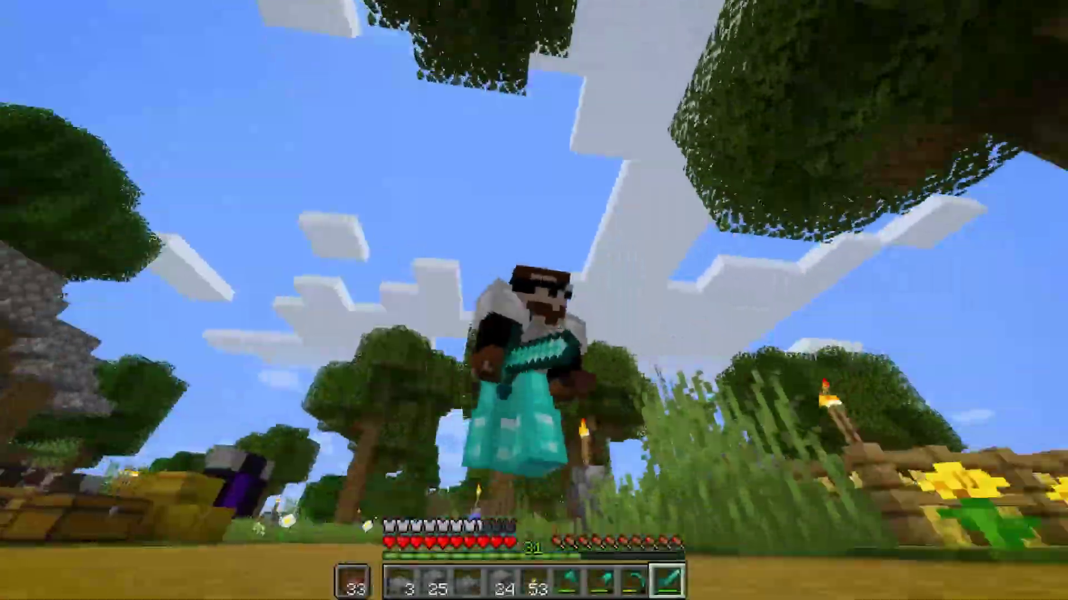
key("w")
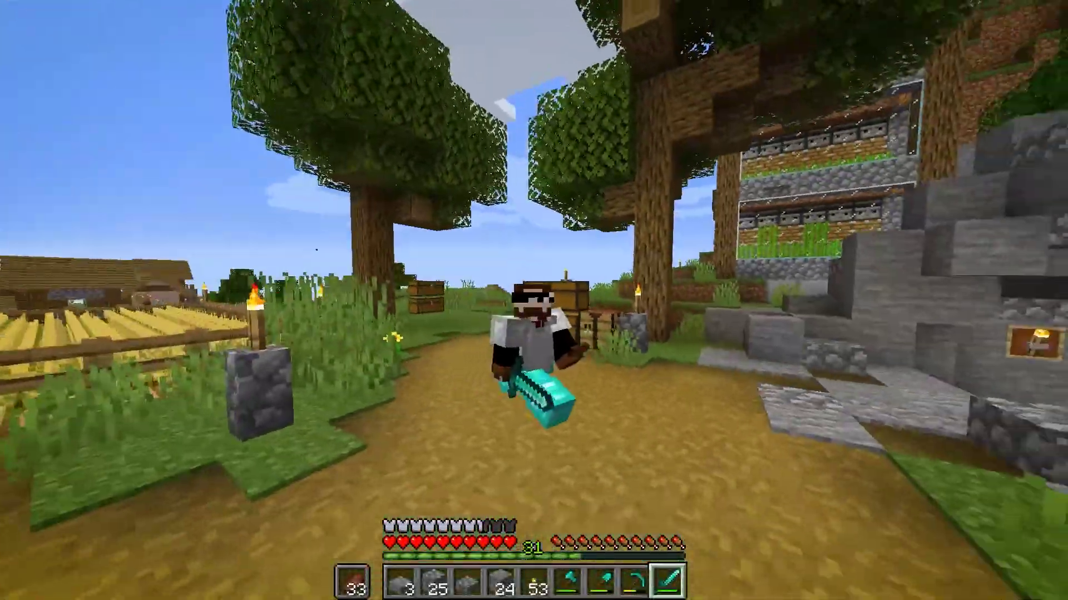
key("w")
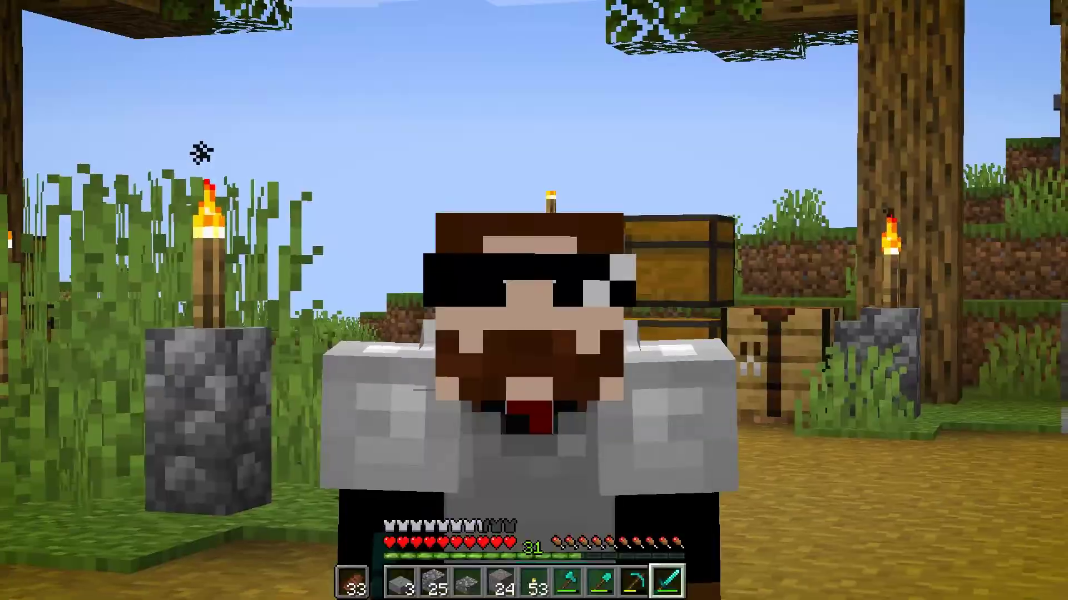
key("w")
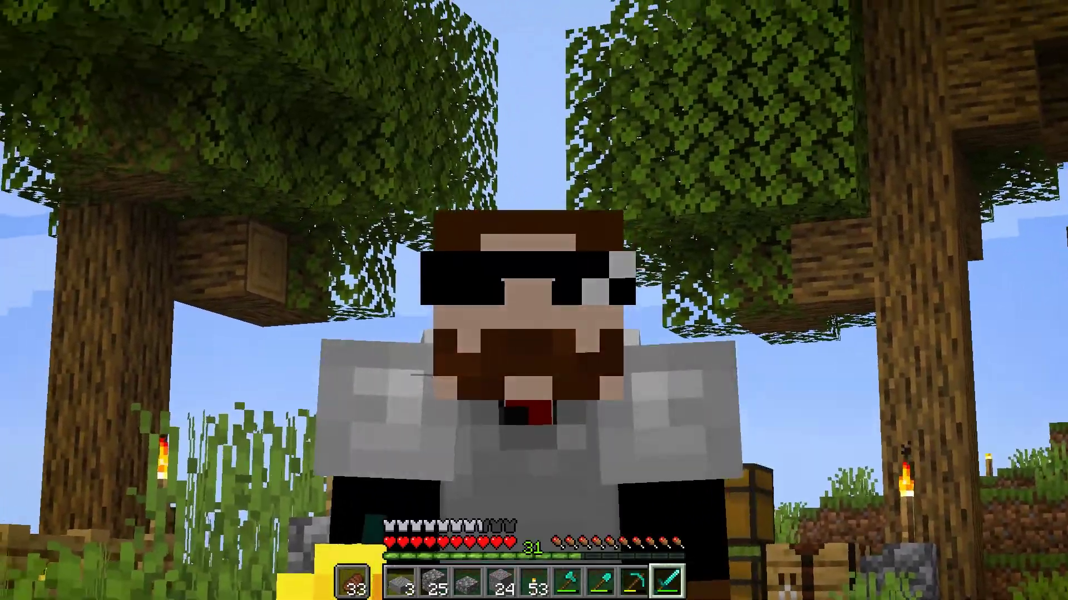
key("w")
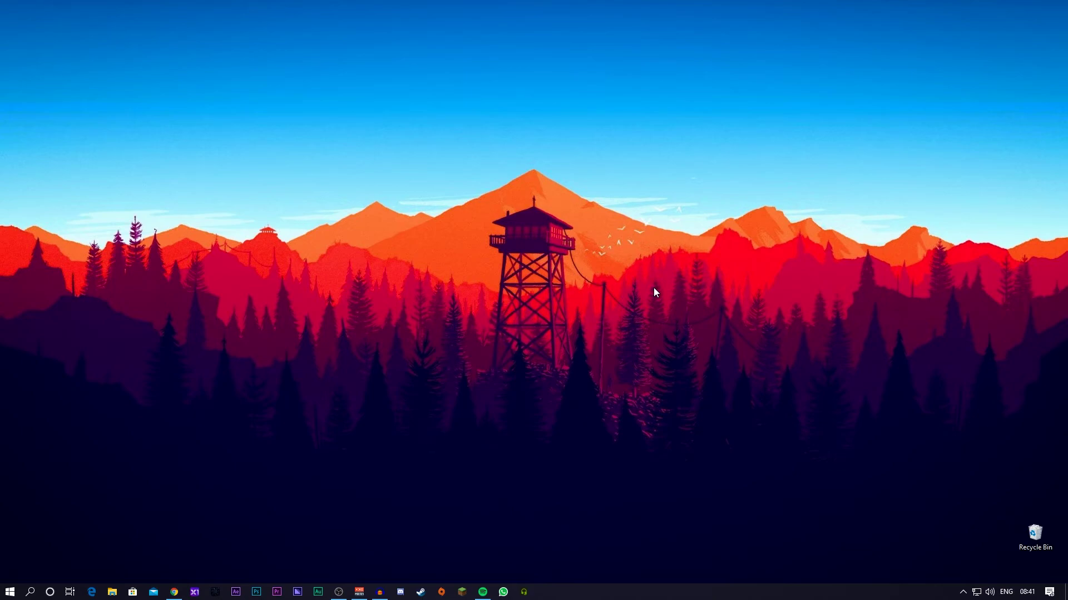
Restore the Chrome window showing optifine.net/home and maximize it
left_click(174, 592)
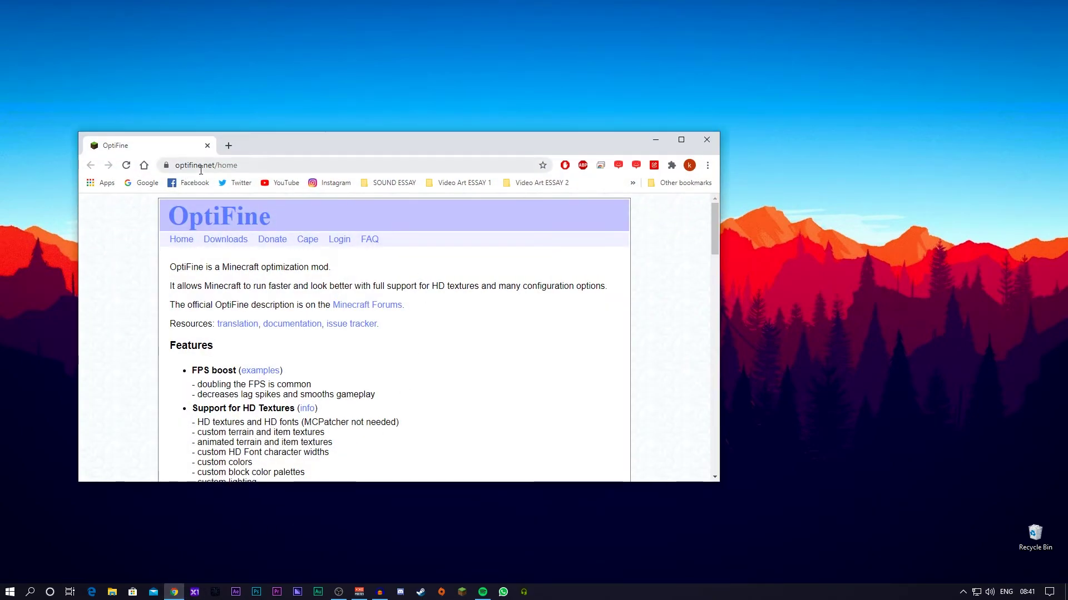
double_click(539, 147)
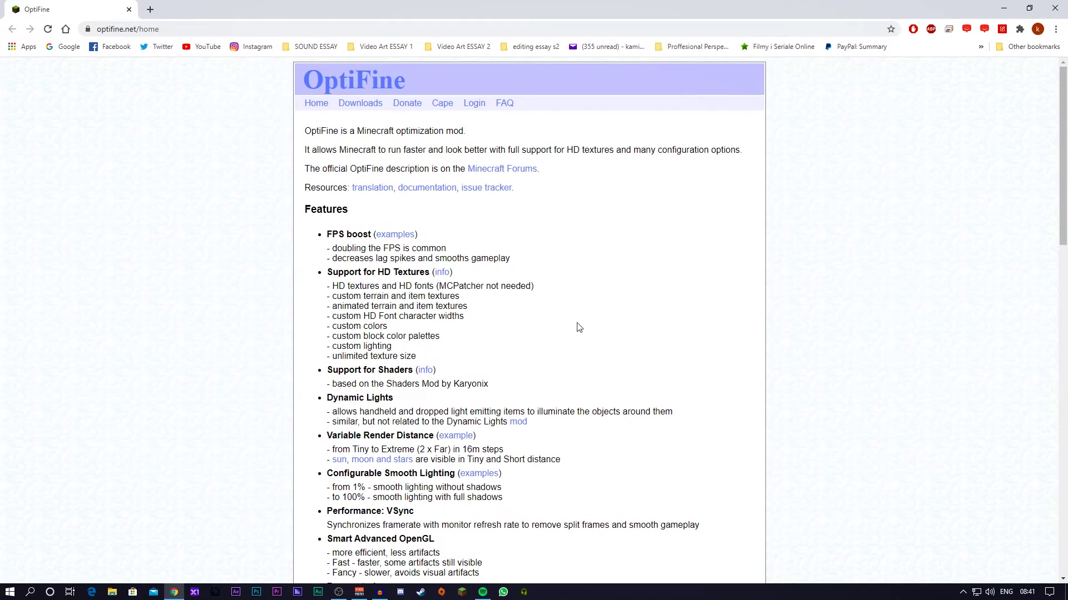
Open Downloads, expand Preview versions, and highlight the OptiFine 1.16.1 HD U G2 pre2 build name
left_click(355, 104)
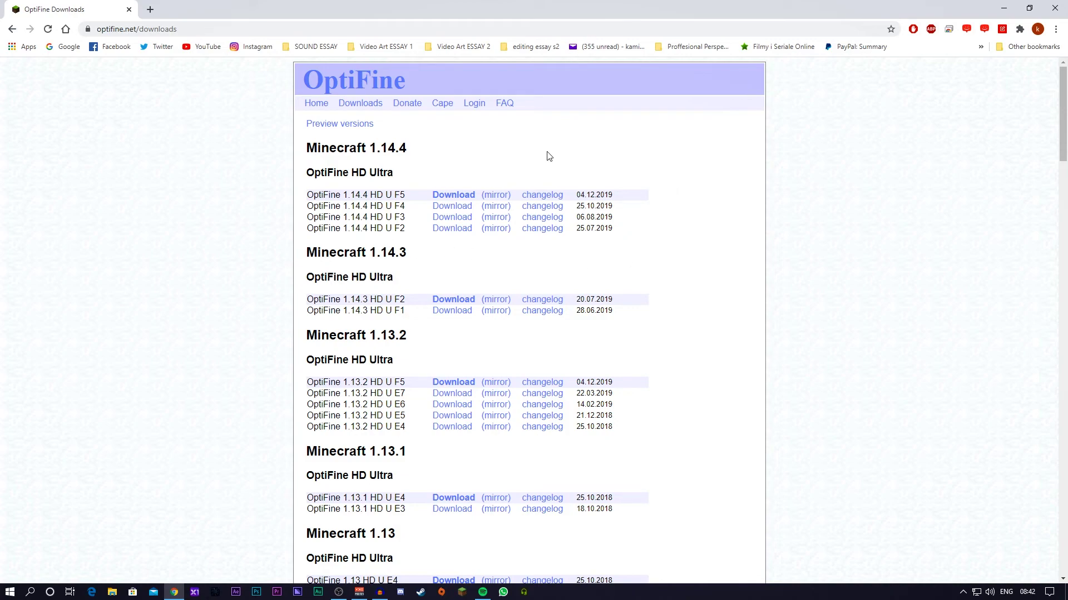
left_click(354, 127)
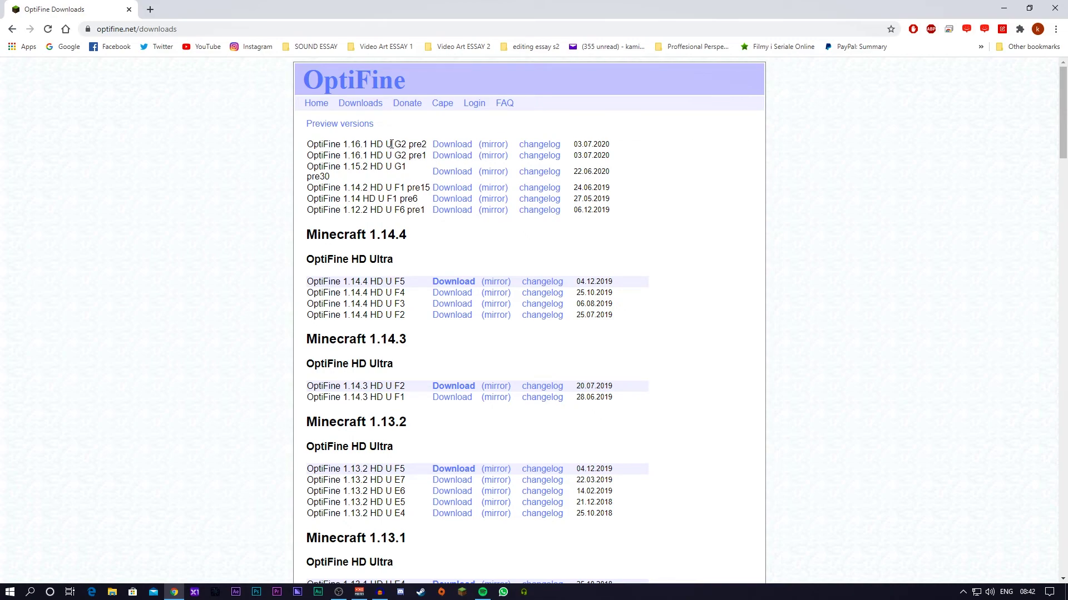
left_click_drag(344, 143, 372, 142)
left_click(385, 144)
left_click_drag(398, 145, 427, 145)
left_click(427, 146)
left_click_drag(410, 145, 424, 144)
left_click(427, 144)
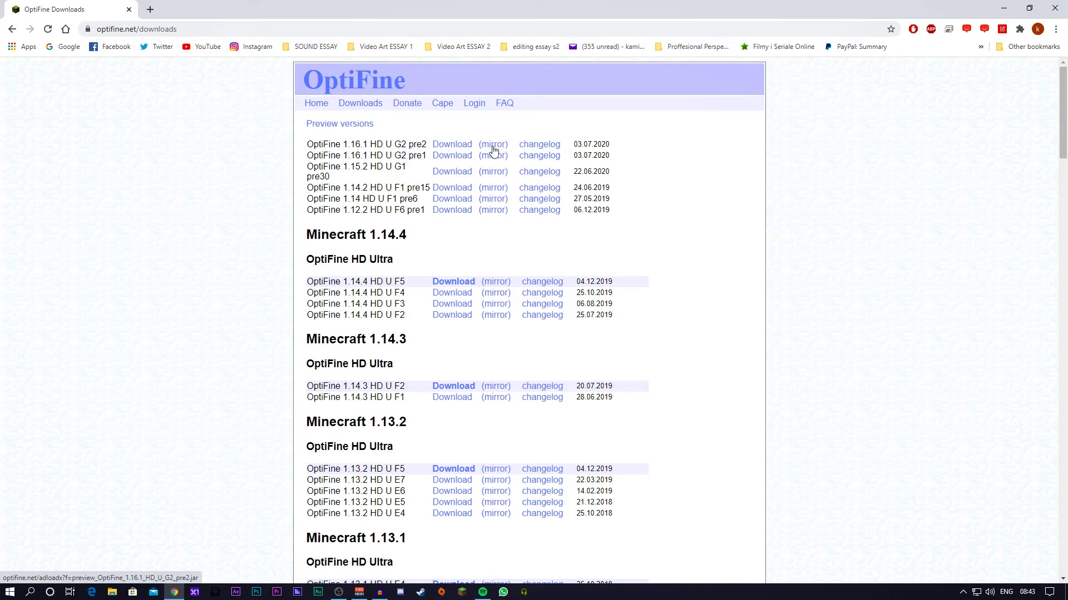
Download preview_OptiFine_1.16.1_HD_U_G2_pre2.jar from the preview link, past the ad page
left_click(494, 149)
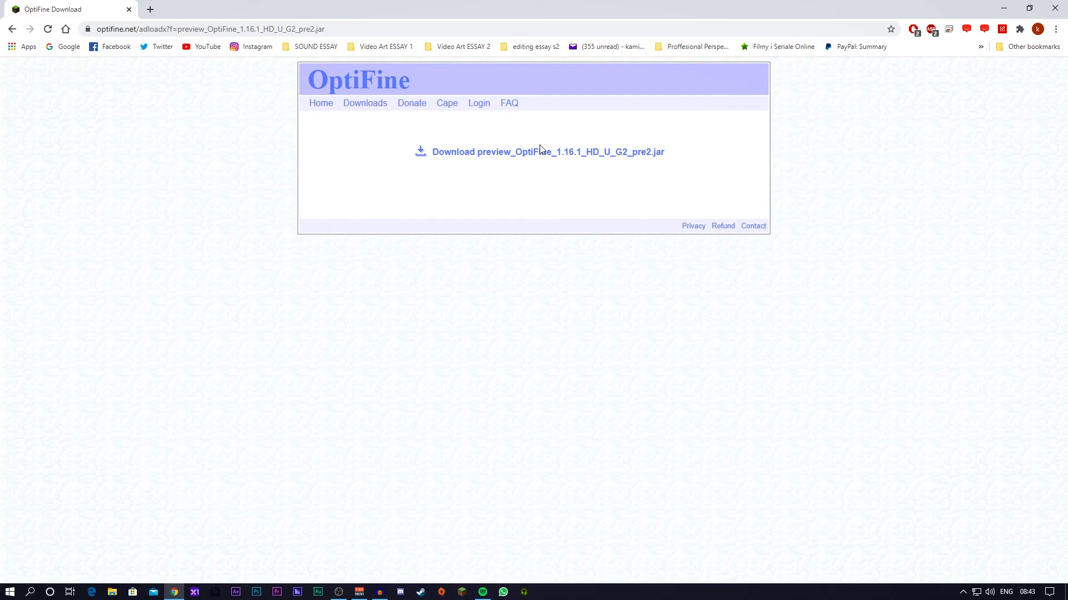
left_click(498, 158)
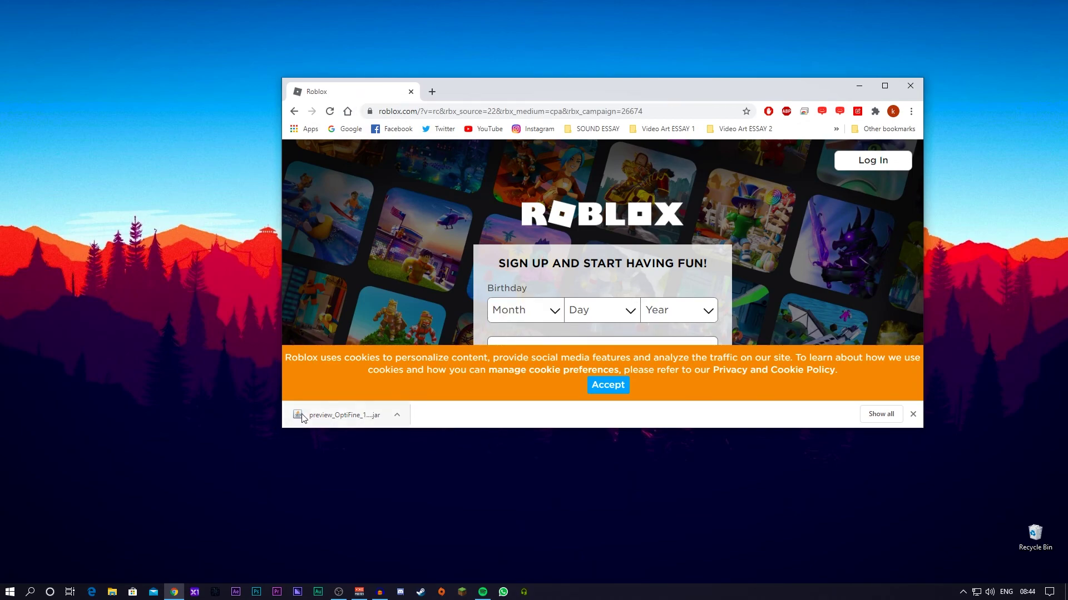
Drag the OptiFine jar onto the desktop, close Chrome, and run the jar's installer
left_click_drag(348, 414, 182, 251)
left_click(910, 85)
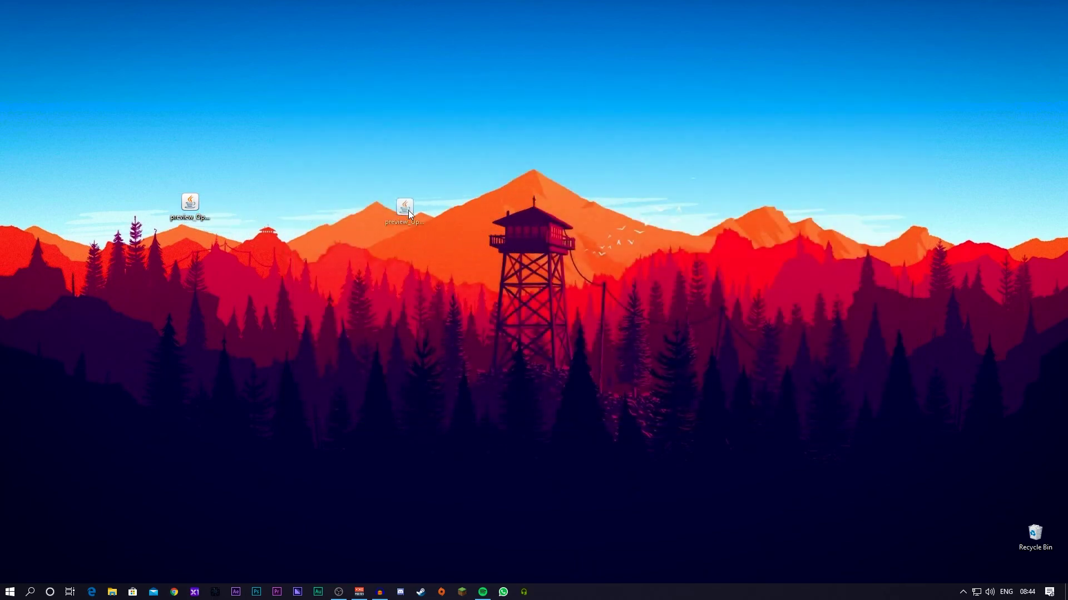
left_click_drag(196, 207, 407, 207)
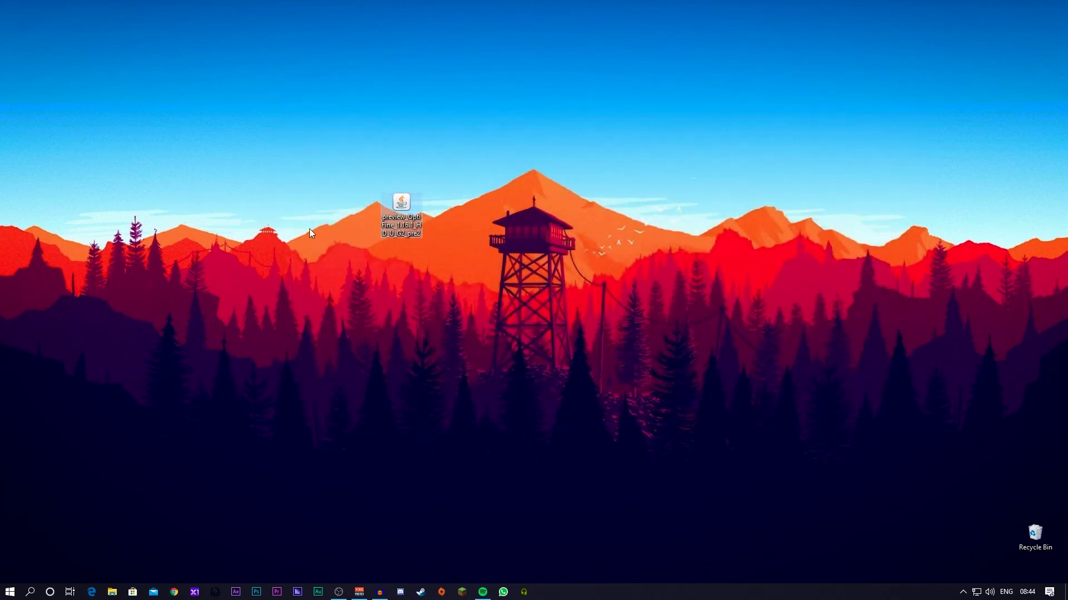
double_click(409, 211)
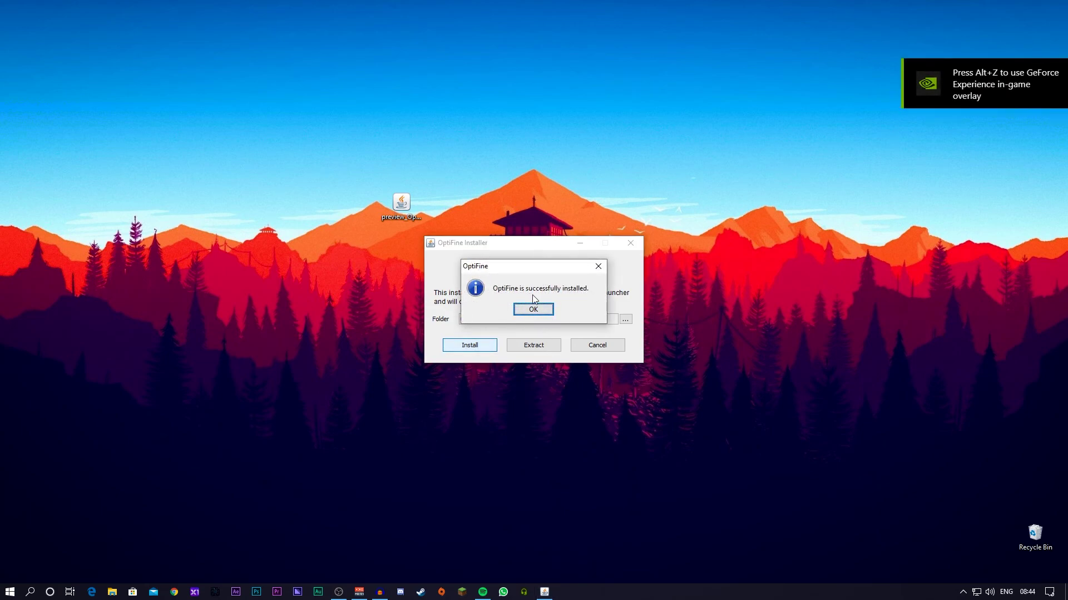
Confirm the OptiFine 1.16.1 install succeeded and close the installer
left_click(532, 311)
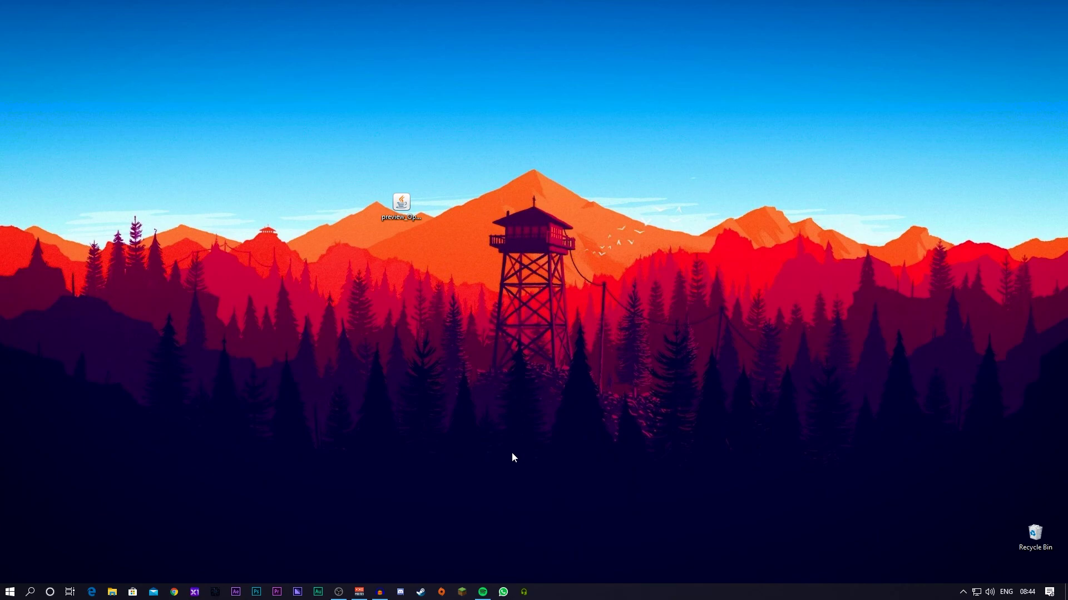
Open and centre the Minecraft Launcher, and pick the OptiFine installation on the Play page
left_click(465, 594)
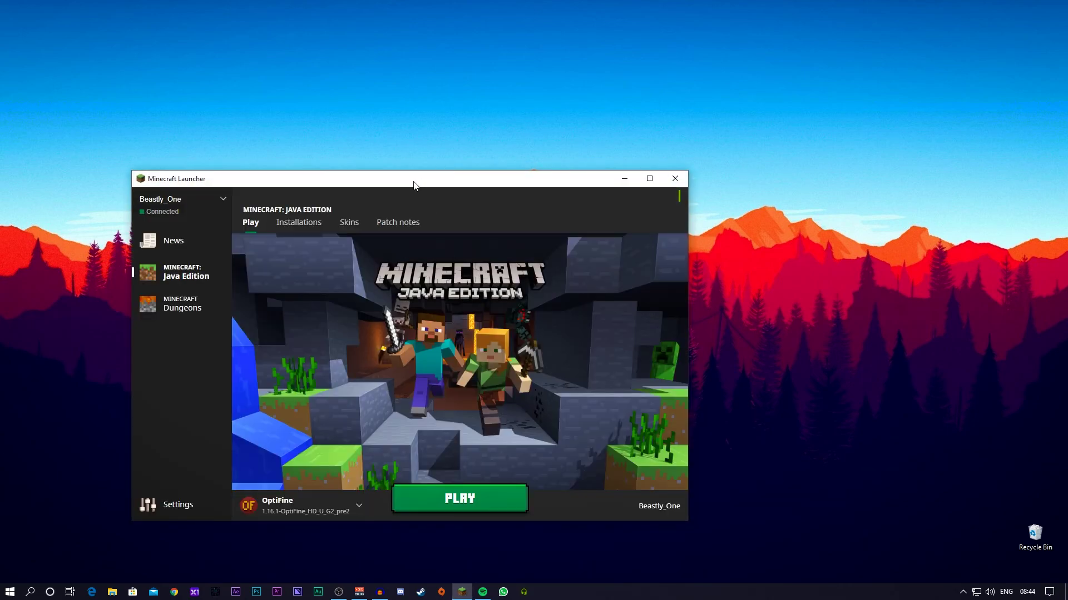
left_click_drag(417, 184, 611, 138)
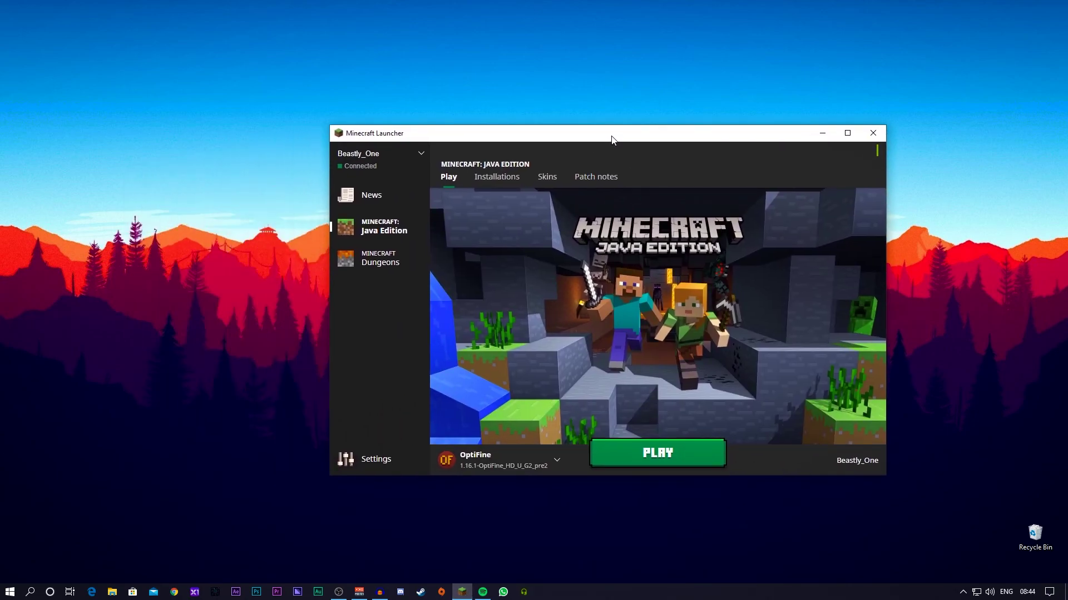
left_click(513, 185)
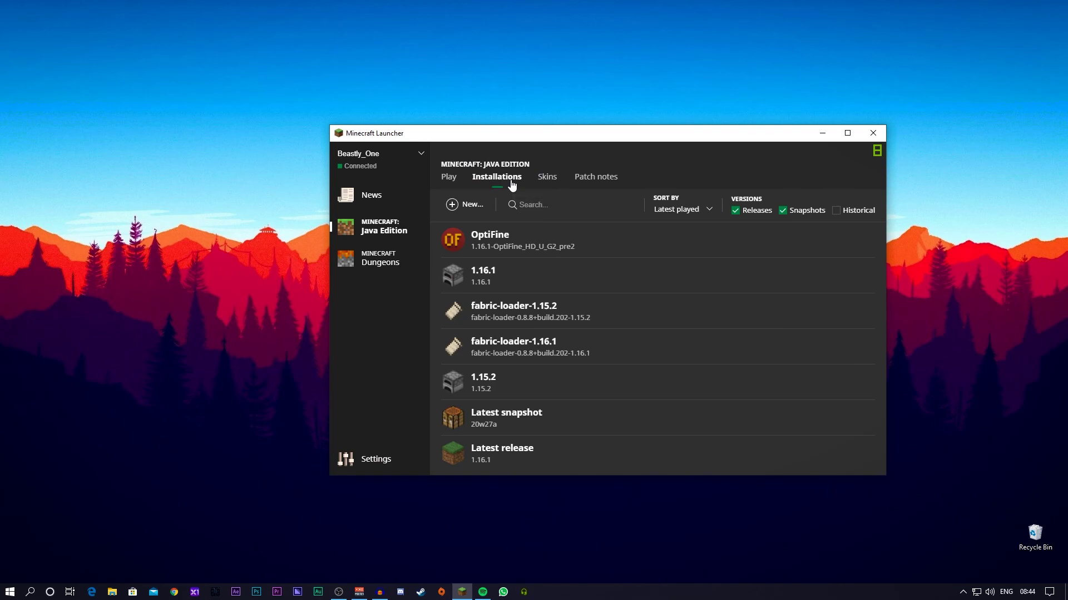
left_click(448, 178)
left_click(495, 468)
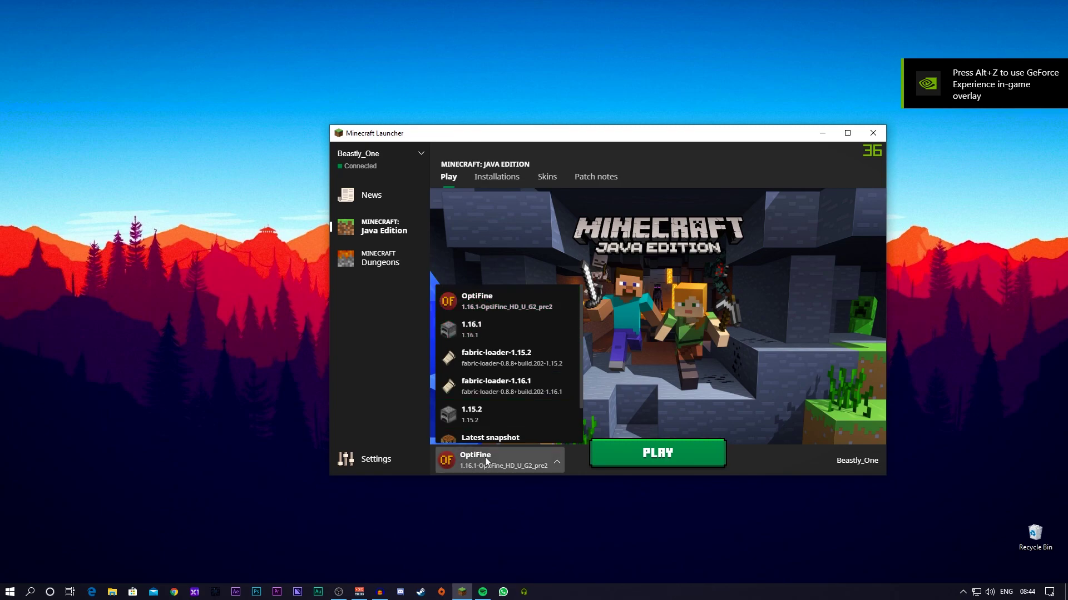
left_click(557, 467)
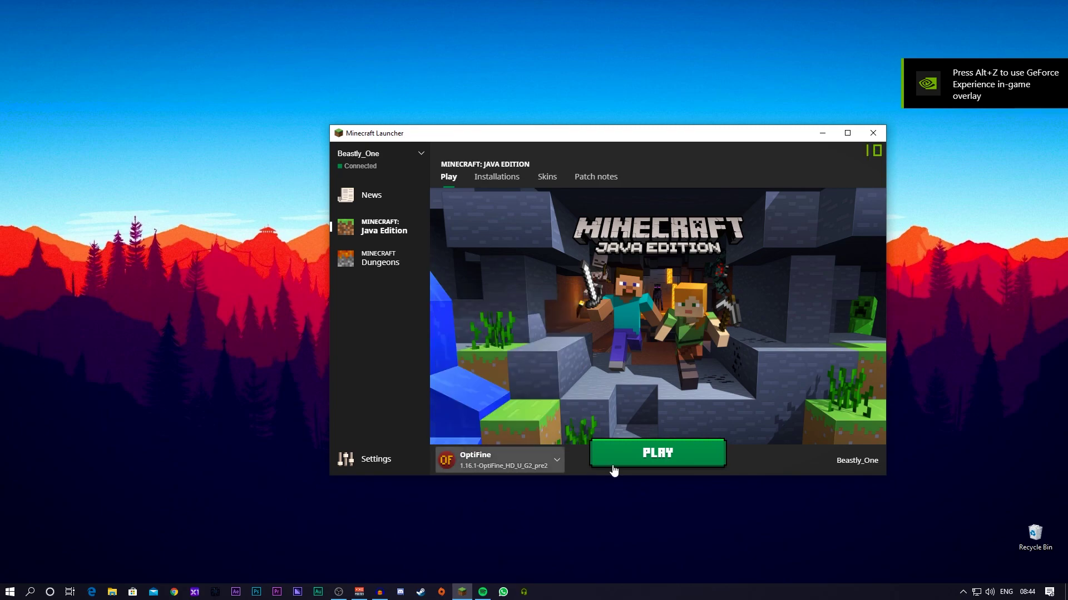
Create a new installation with version release 1.16.1-OptiFine_HD_U_G2_pre2
left_click(487, 179)
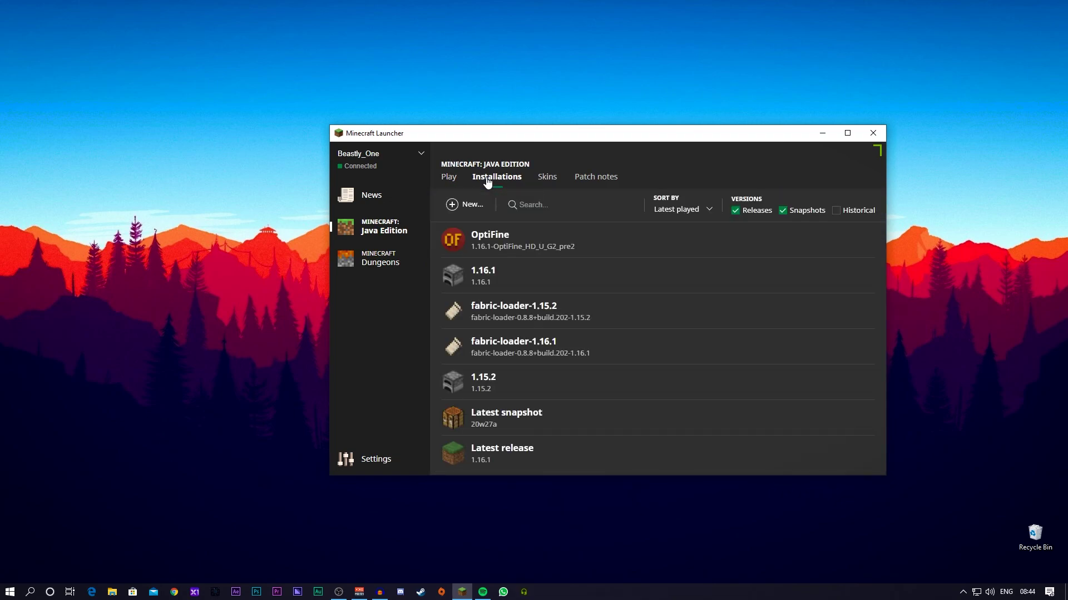
left_click(456, 206)
left_click(586, 294)
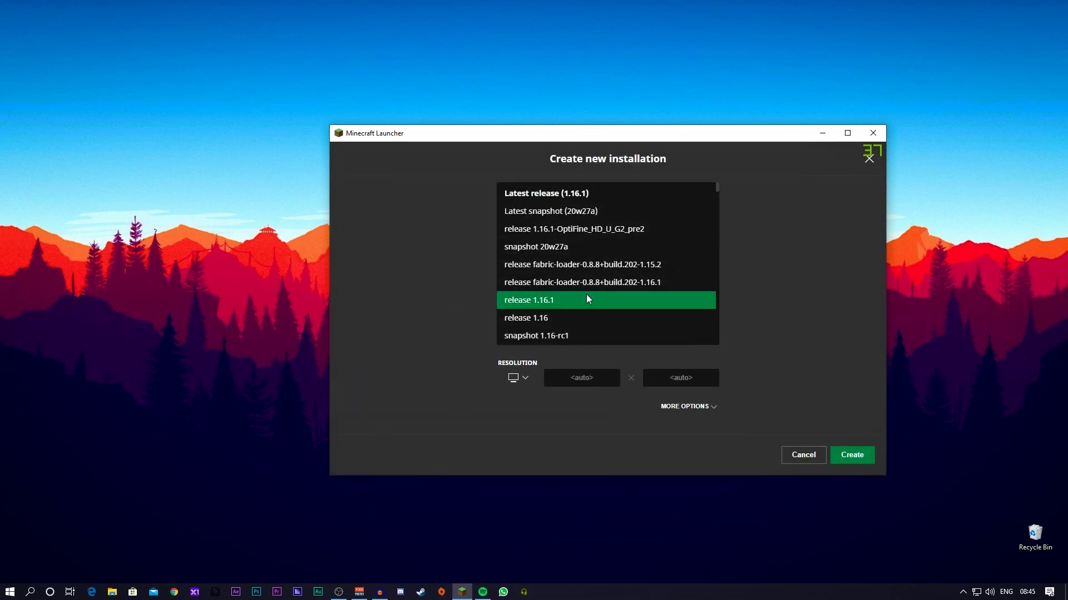
left_click(533, 230)
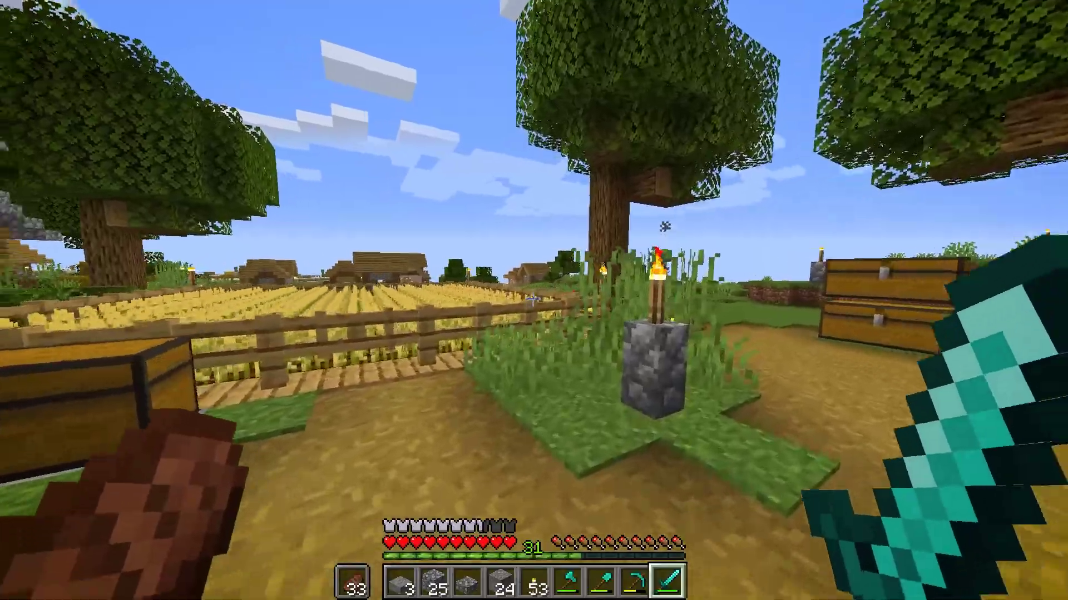
Cycle to rear and front third-person views, then jump the player off the chest
key("F5")
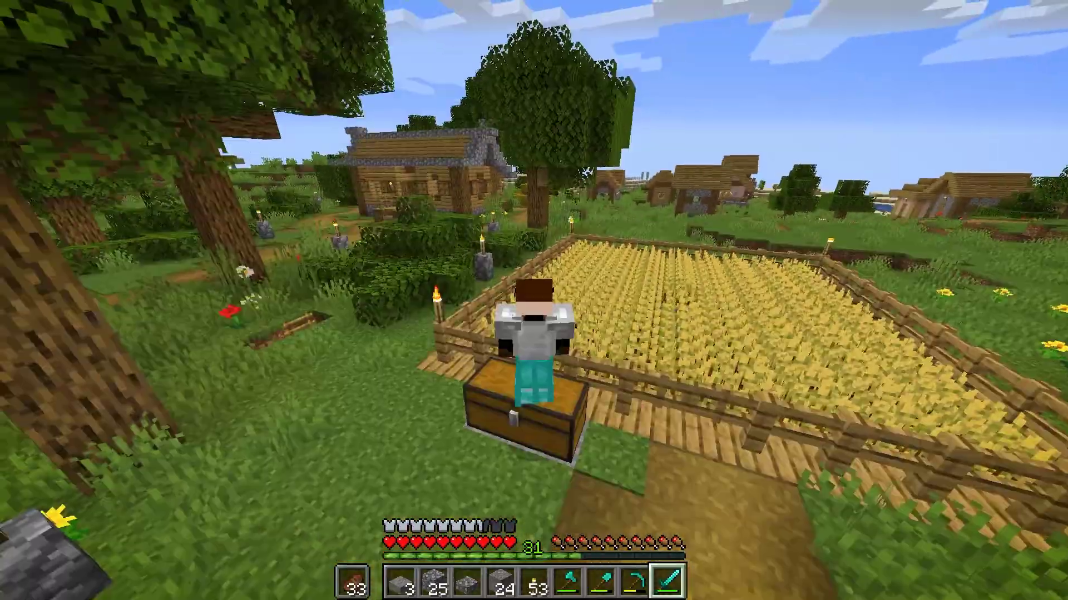
key("F5")
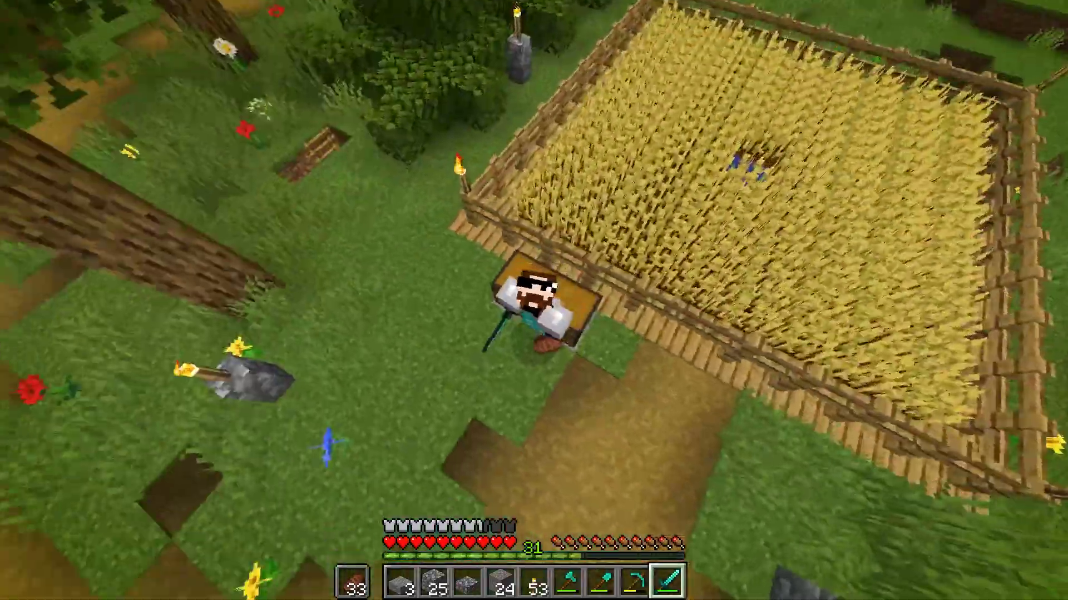
key("w")
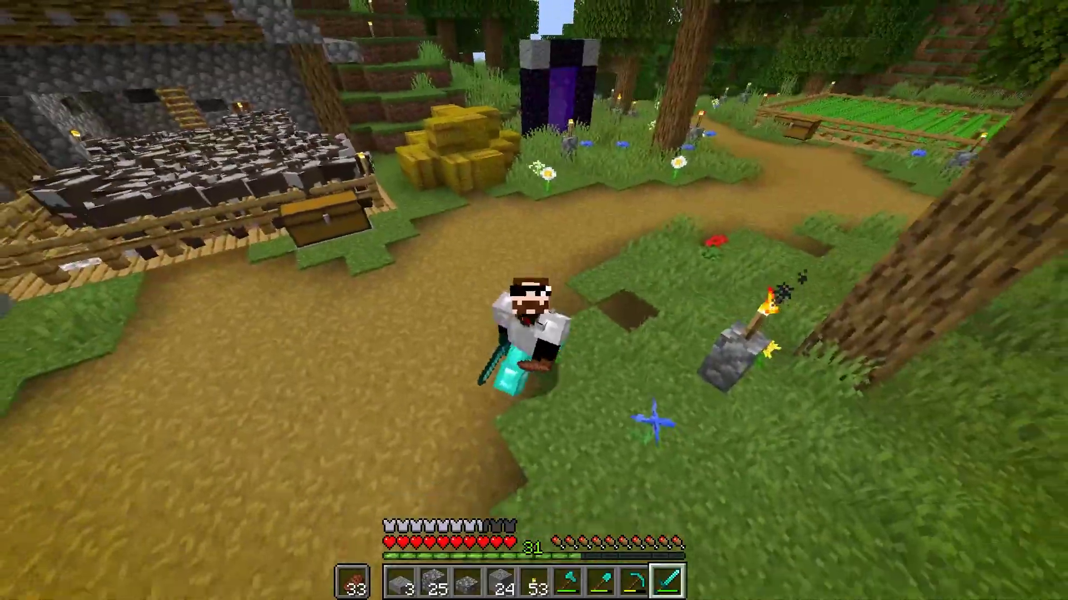